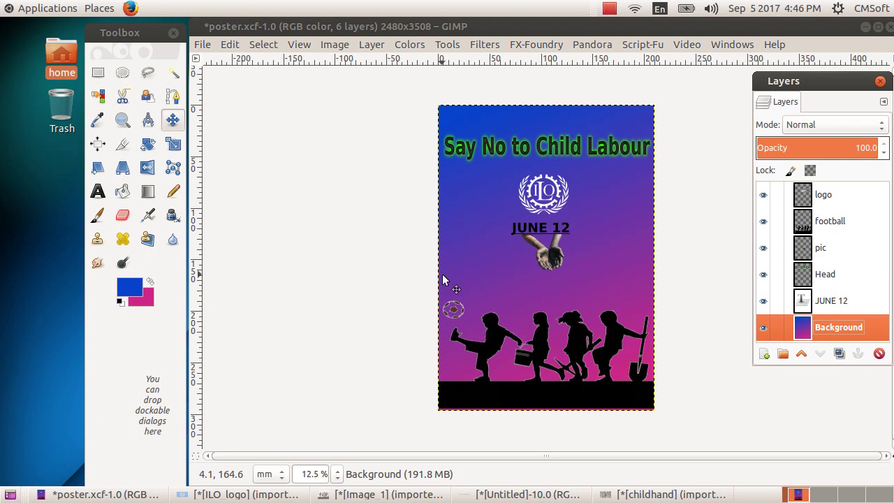
Save the six-layer child-labour poster as poster.xcf using File > Save
click(202, 46)
click(239, 165)
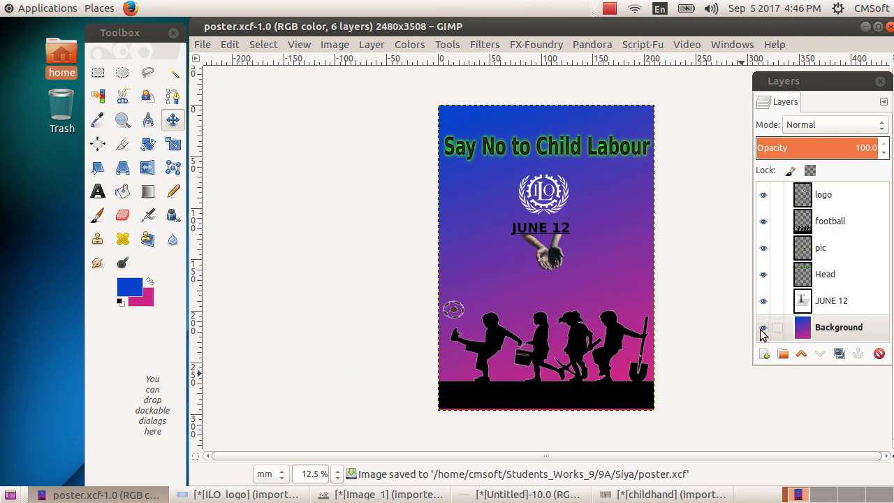
Close the Untitled title-text image, discarding its unsaved changes
click(669, 494)
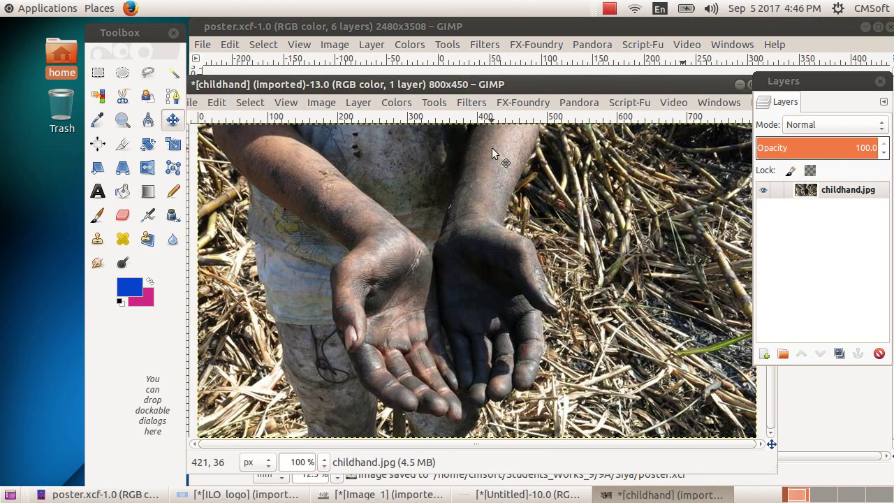
click(529, 494)
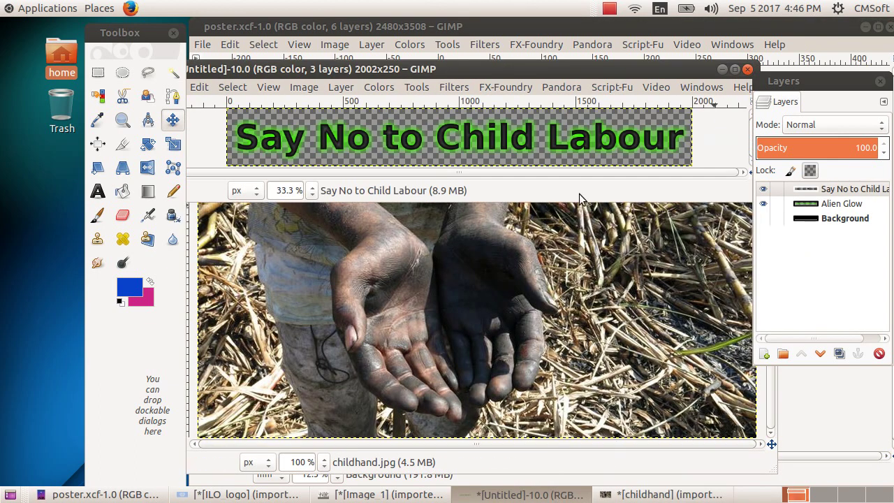
click(747, 69)
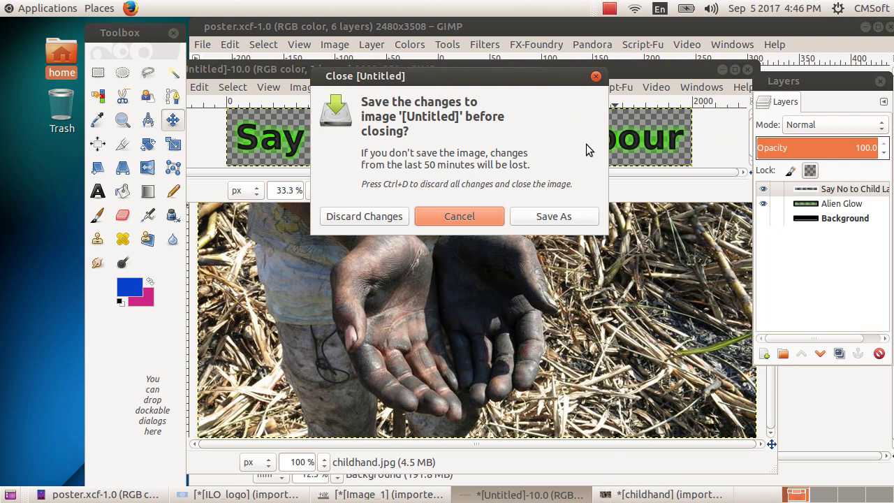
click(368, 216)
Minimize childhand and close the Image_1 silhouette image without saving
click(737, 85)
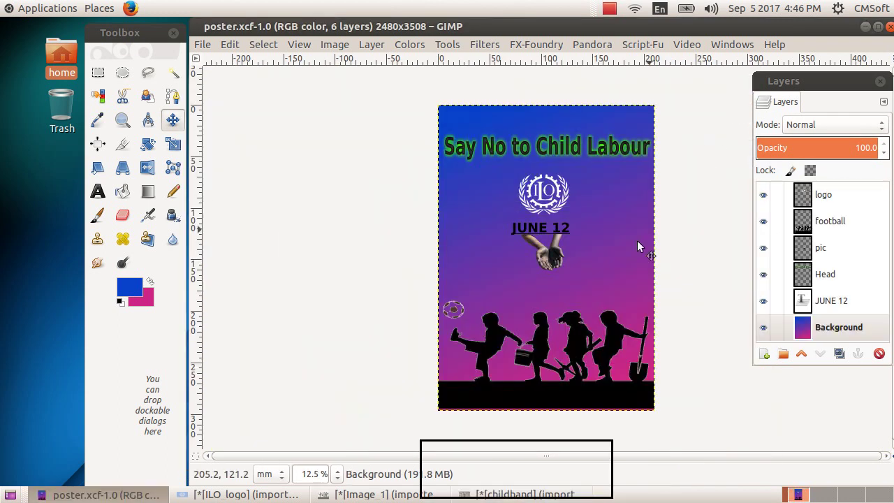
click(388, 494)
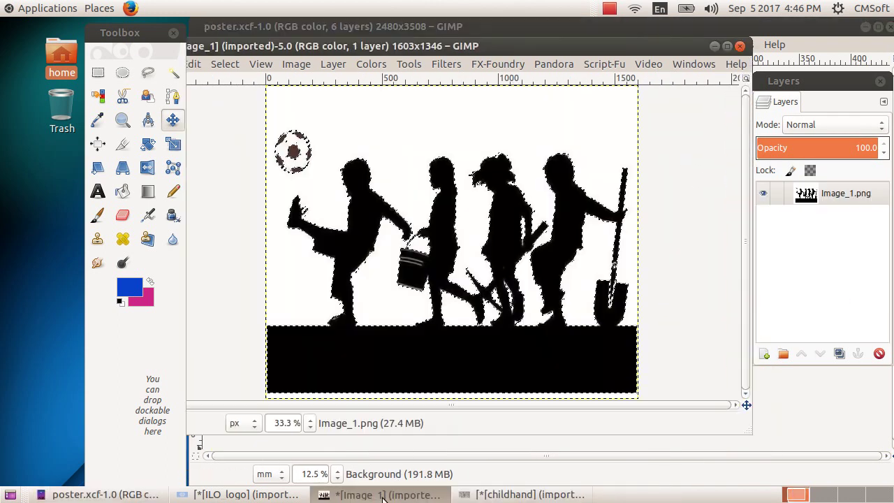
click(739, 46)
click(346, 319)
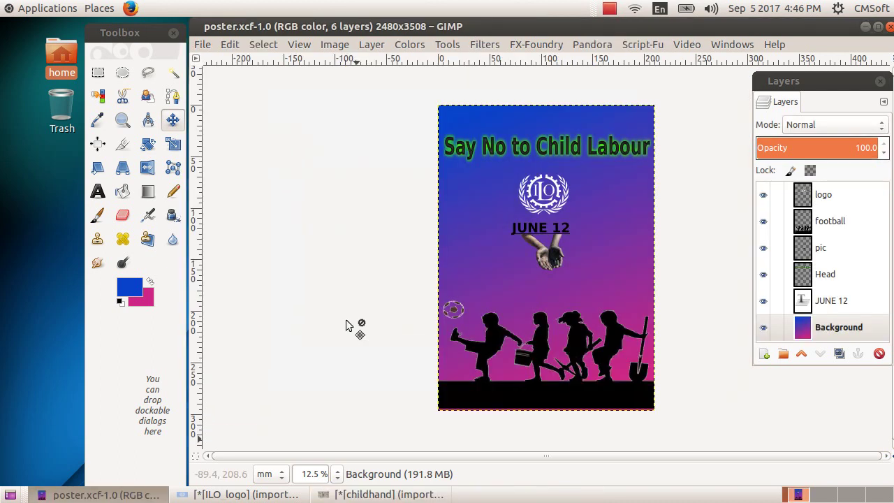
Close the ILO_logo image, discarding its changes
click(241, 494)
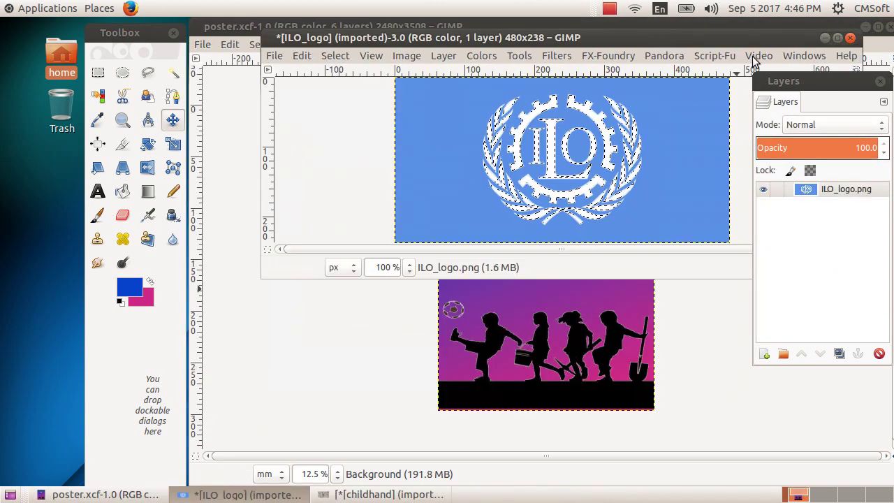
click(850, 38)
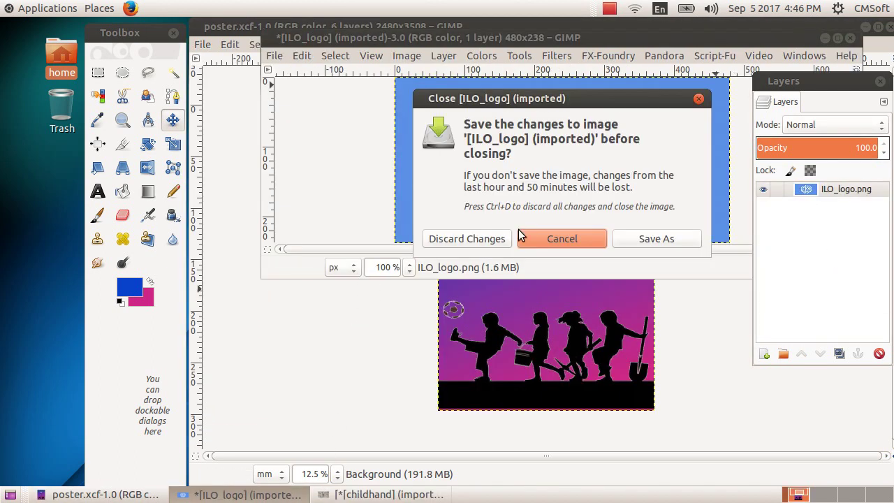
click(476, 239)
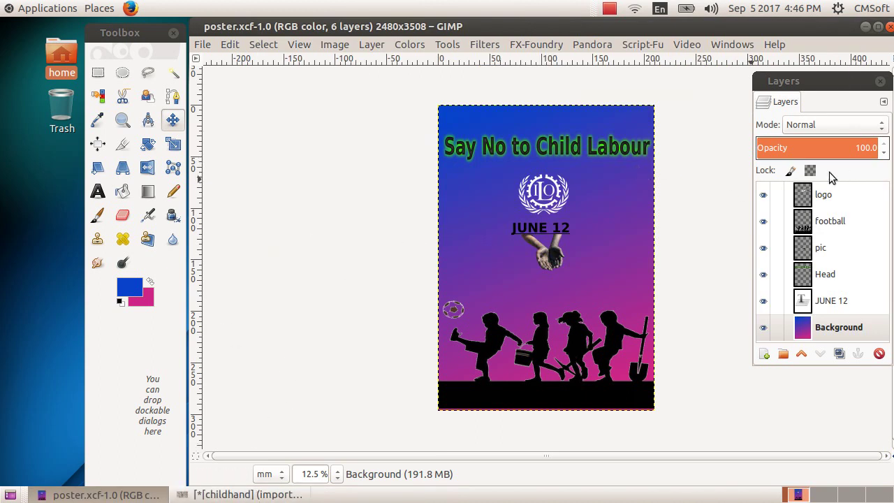
drag(829, 359, 841, 407)
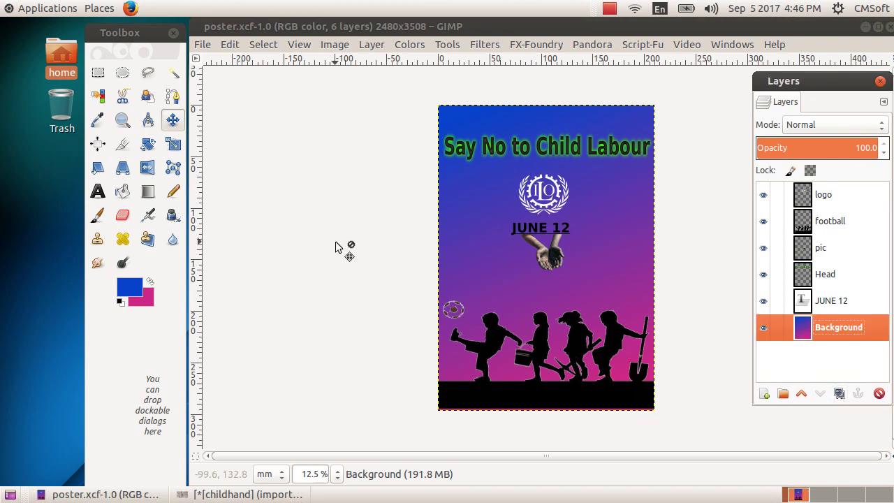
Browse to Home > School_Resources > Standard_9 > images in Files
double_click(61, 59)
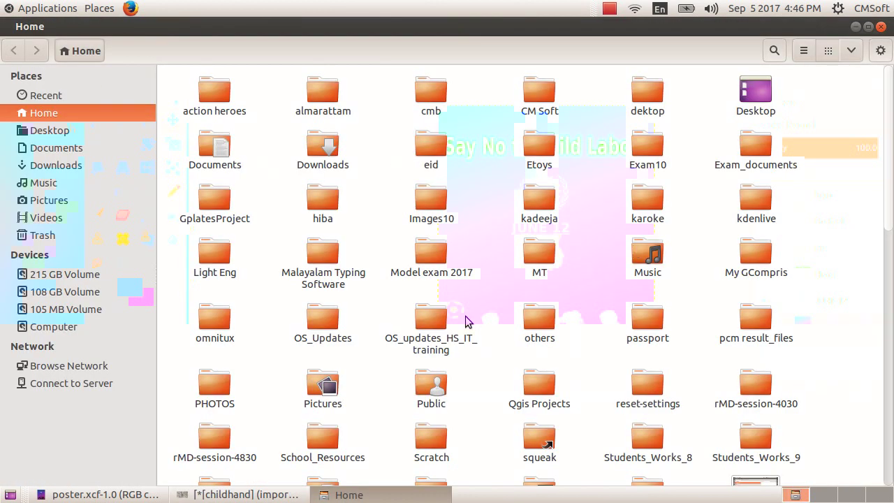
scroll(465, 319, down, 3)
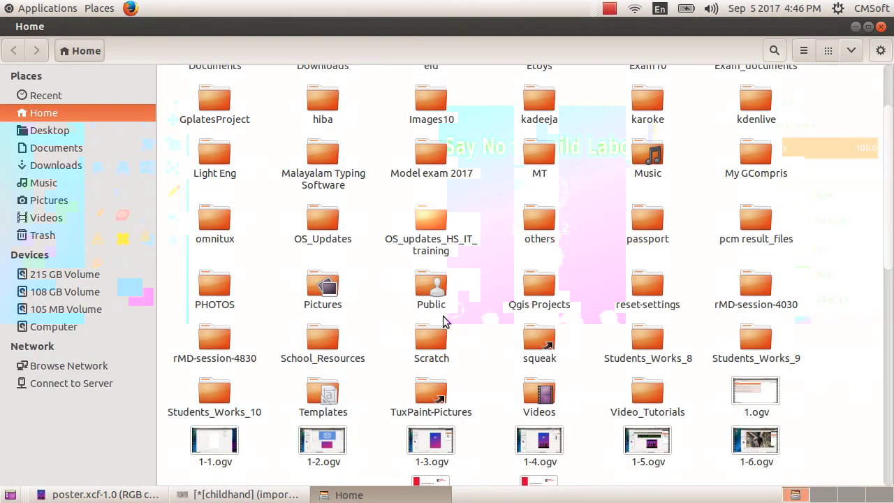
double_click(330, 349)
double_click(417, 95)
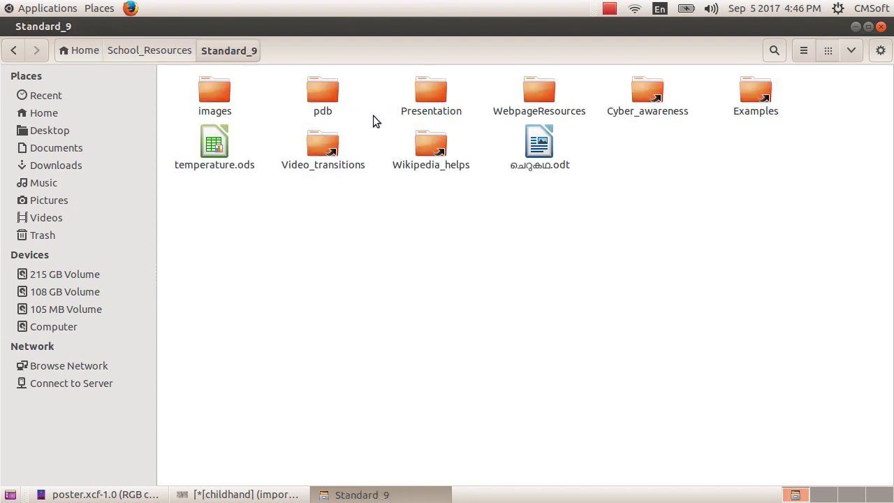
double_click(218, 104)
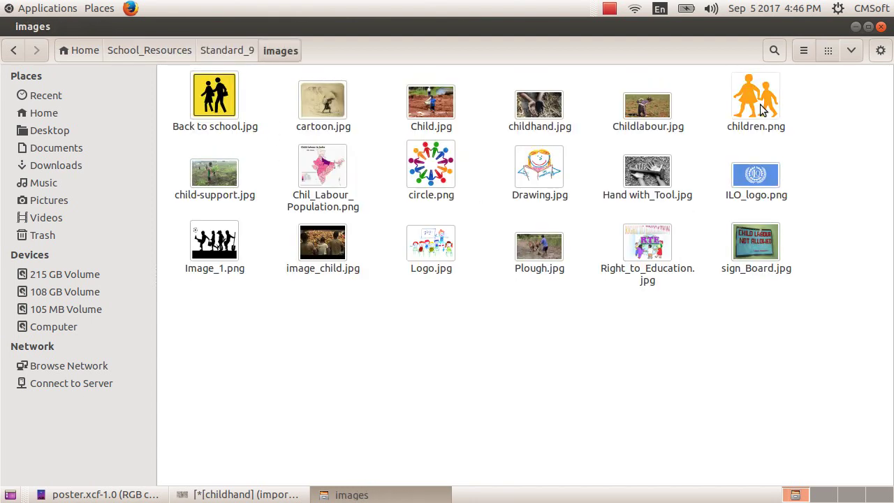
Open children.png with GIMP Image Editor
right_click(762, 110)
mouse_move(712, 132)
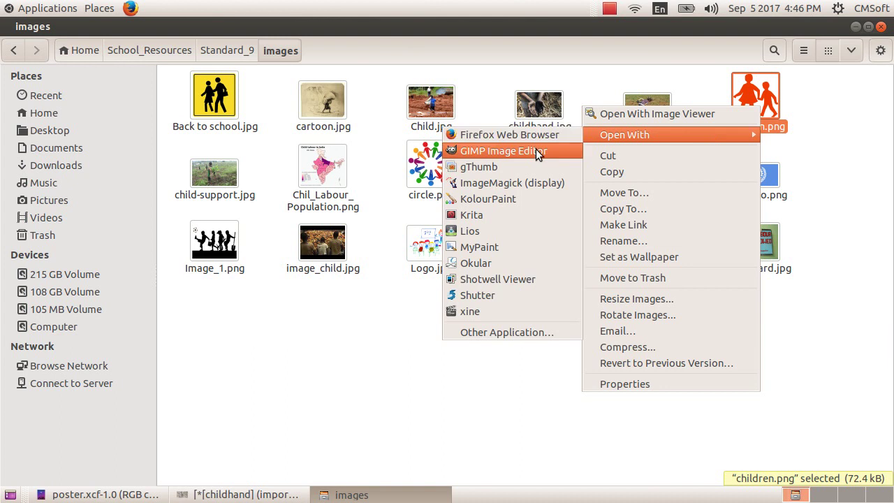
click(538, 153)
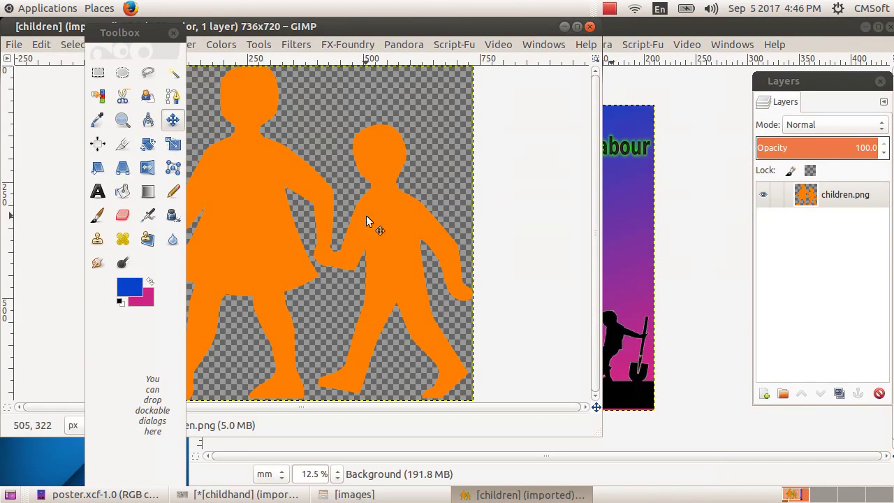
Drag the children image window right so it is fully in view
drag(320, 32, 389, 28)
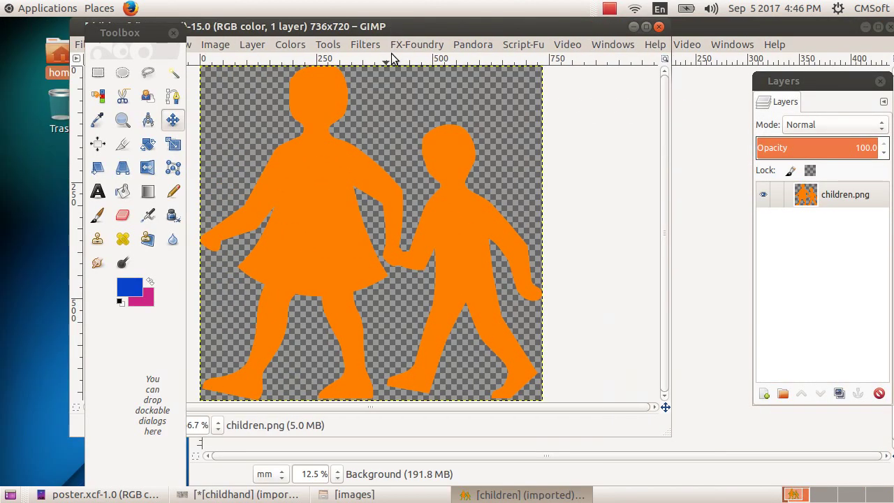
drag(286, 26, 302, 26)
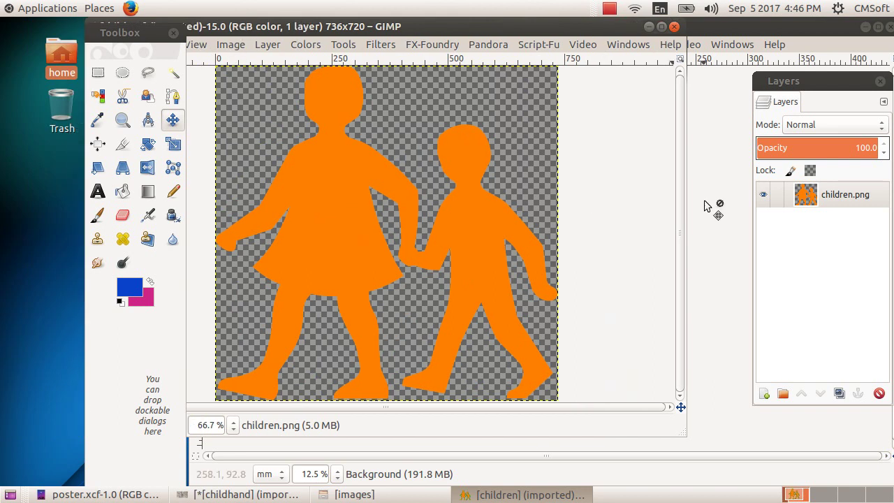
drag(257, 26, 321, 28)
drag(249, 35, 287, 28)
Copy the whole 736×720 children image with Edit > Copy
click(227, 45)
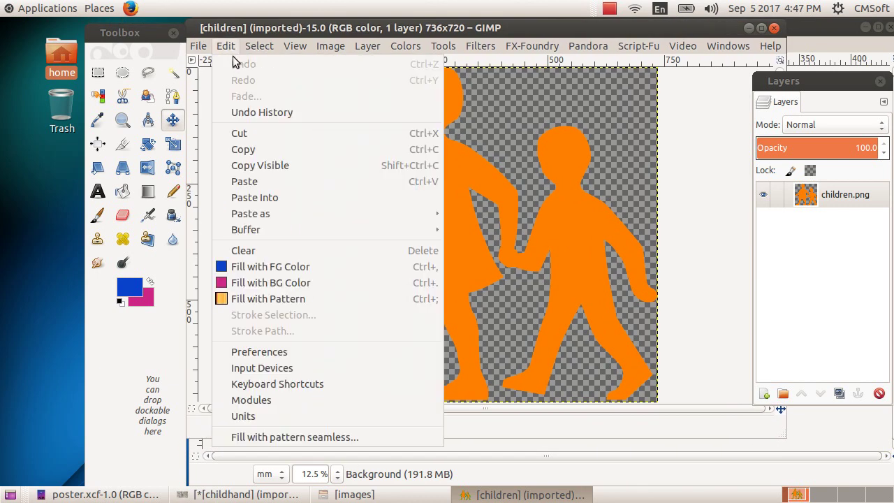
click(267, 149)
click(226, 45)
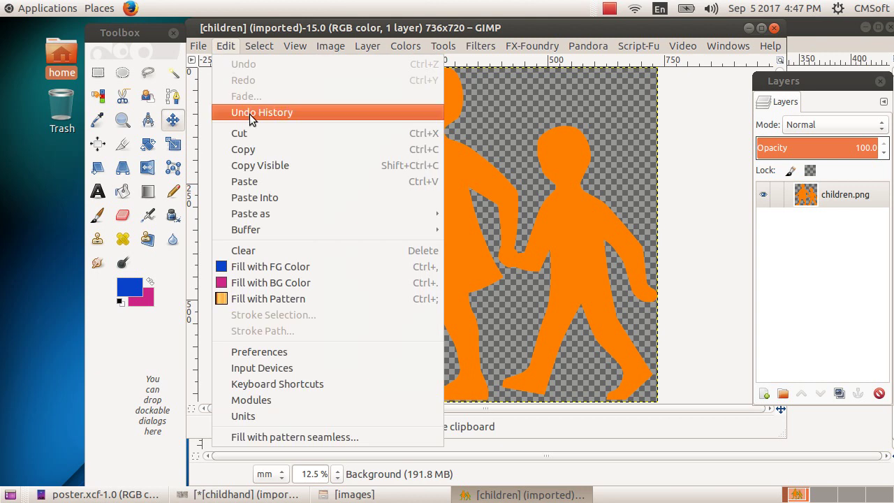
click(263, 145)
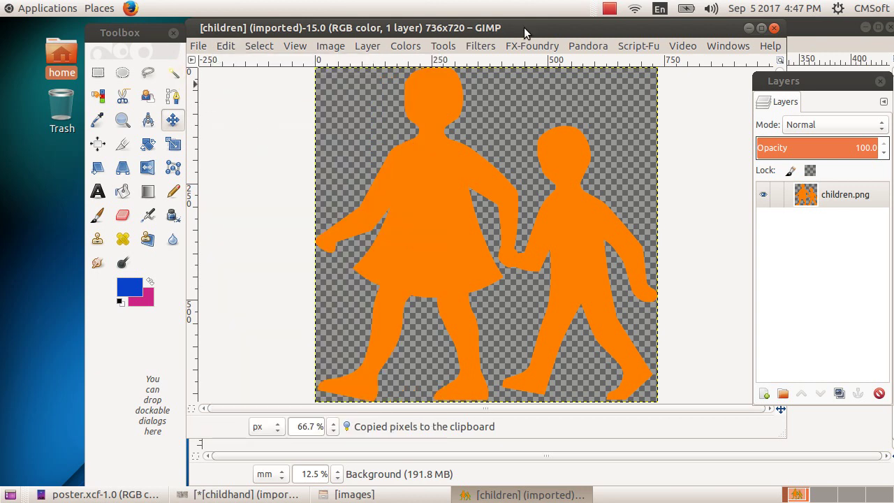
Minimize the children window and add a transparent layer named 'flip' above Background
click(748, 29)
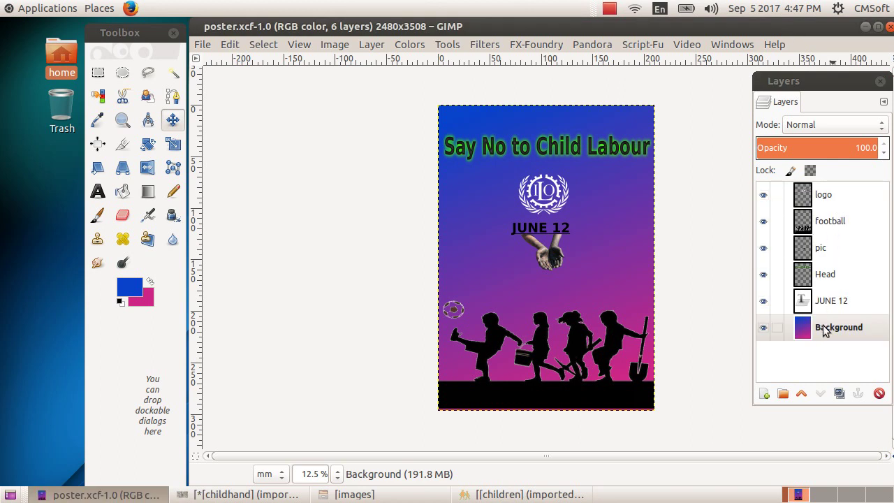
click(766, 396)
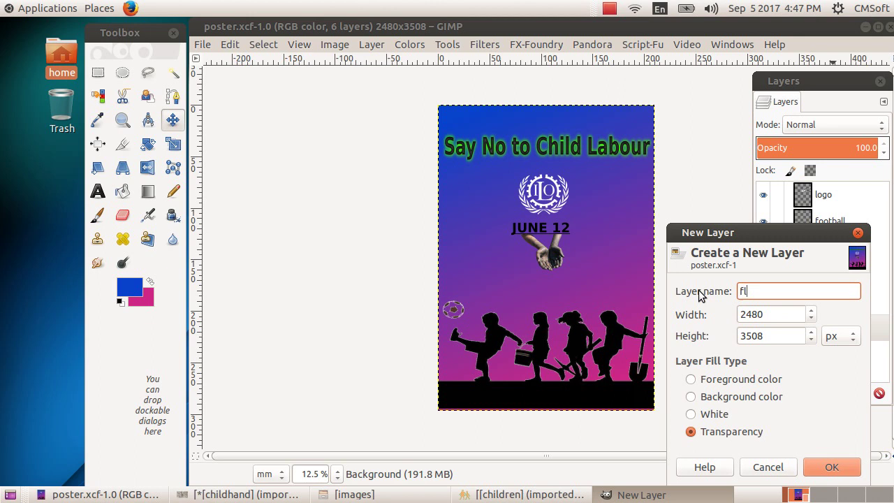
text(flip)
click(829, 468)
click(852, 330)
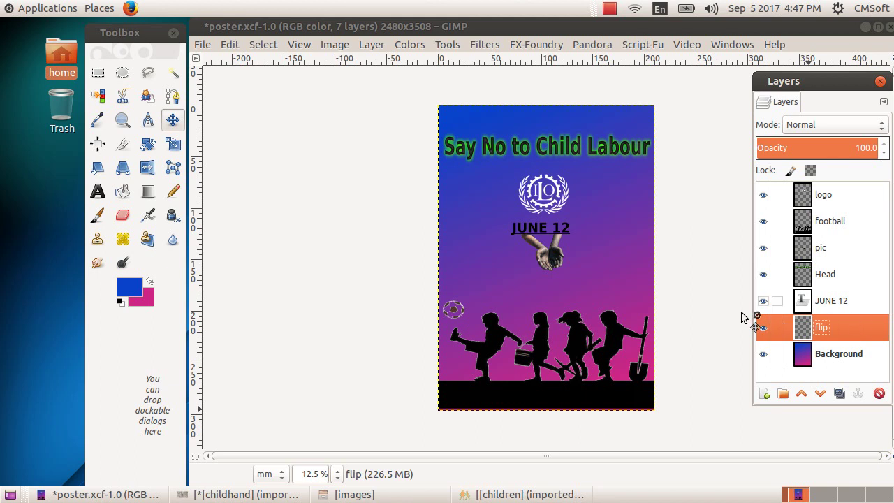
click(231, 43)
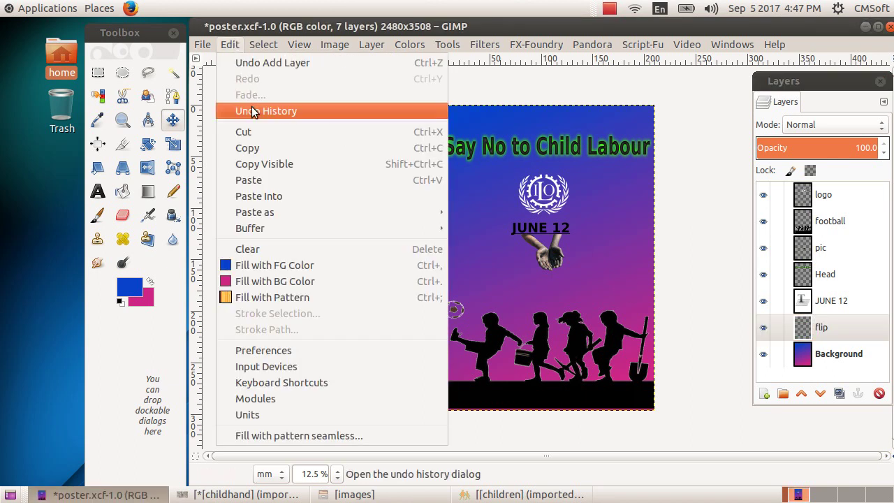
Paste the children silhouette, anchor it into flip, and drag it toward the upper right
click(269, 182)
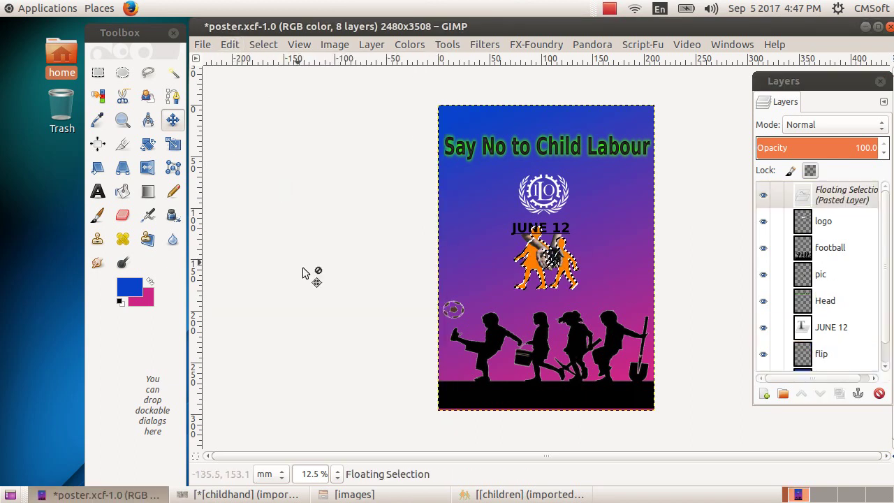
click(583, 278)
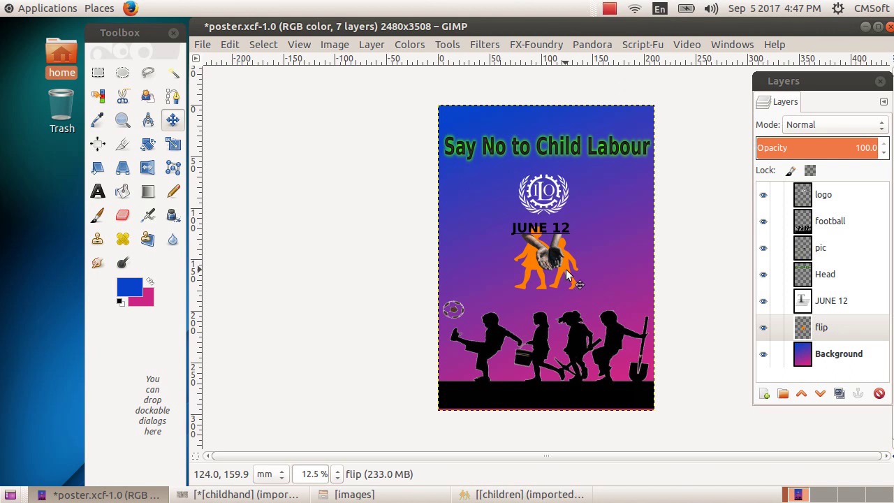
click(870, 334)
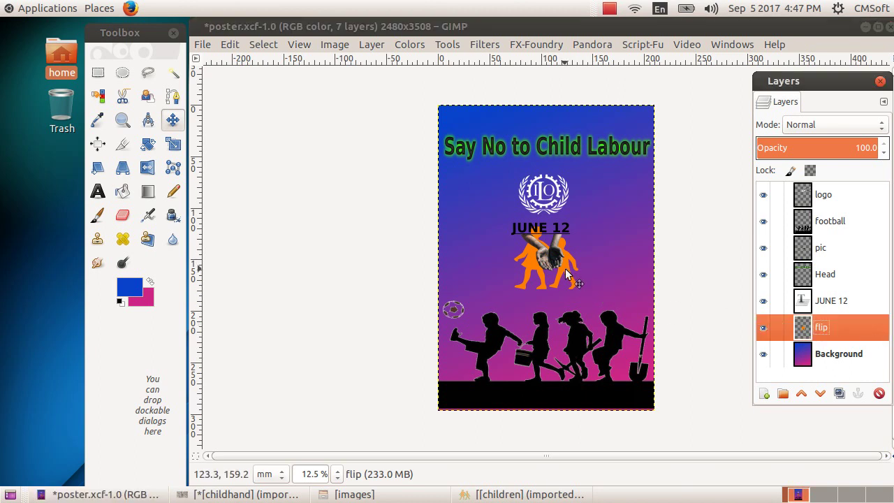
drag(563, 269, 633, 200)
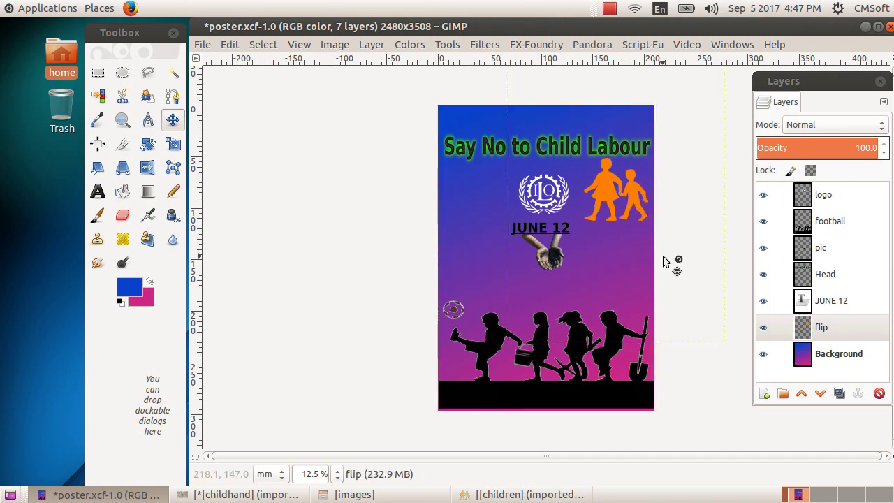
Scale the orange figures on the flip layer down by dragging the corner handles
click(173, 143)
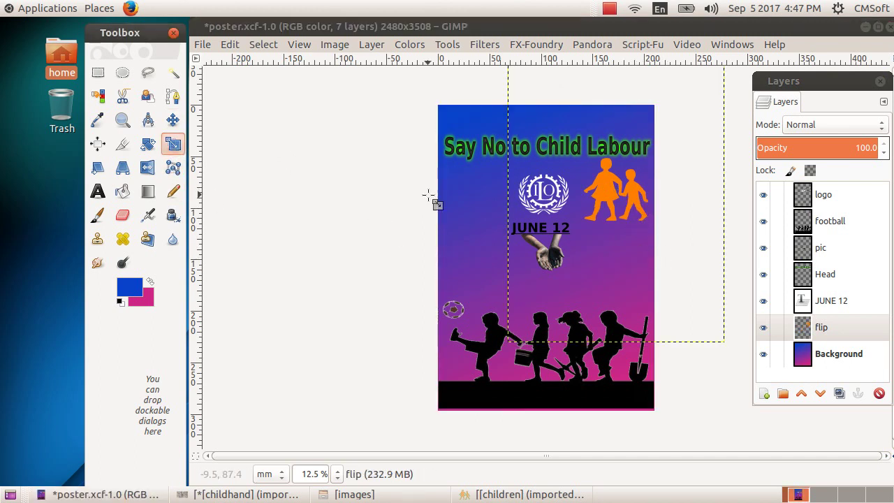
click(628, 200)
drag(726, 348, 685, 297)
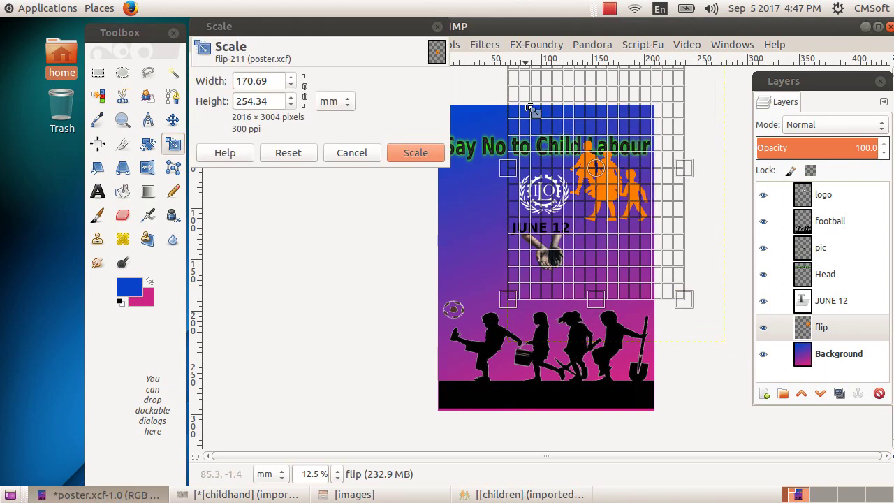
drag(562, 104, 598, 146)
click(435, 153)
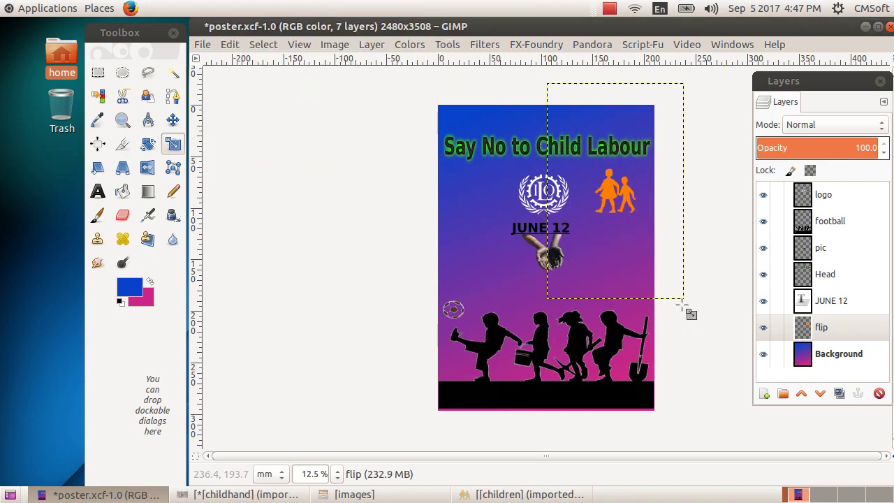
Scale the figures down again so they sit small beside the logo
click(623, 203)
drag(572, 129, 617, 158)
click(438, 152)
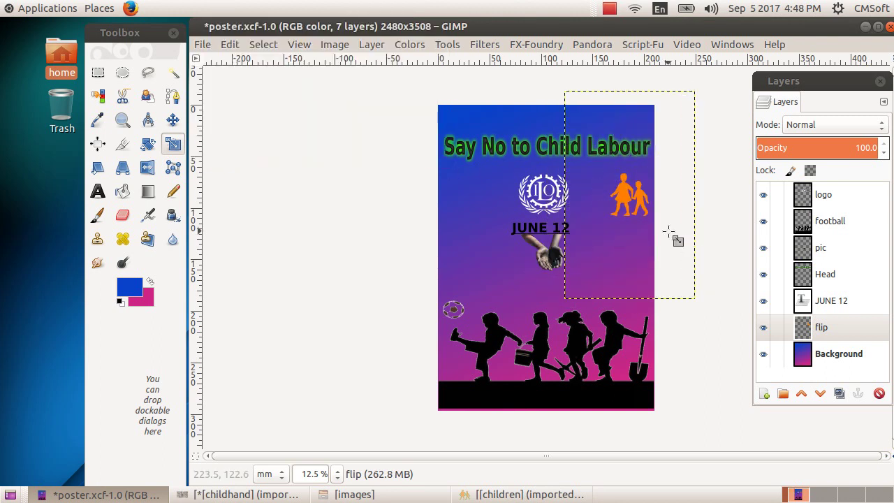
click(829, 331)
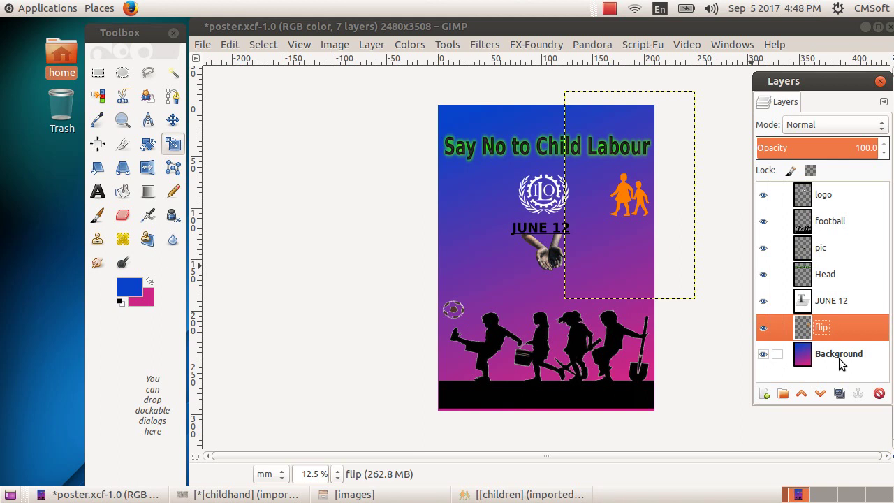
click(841, 356)
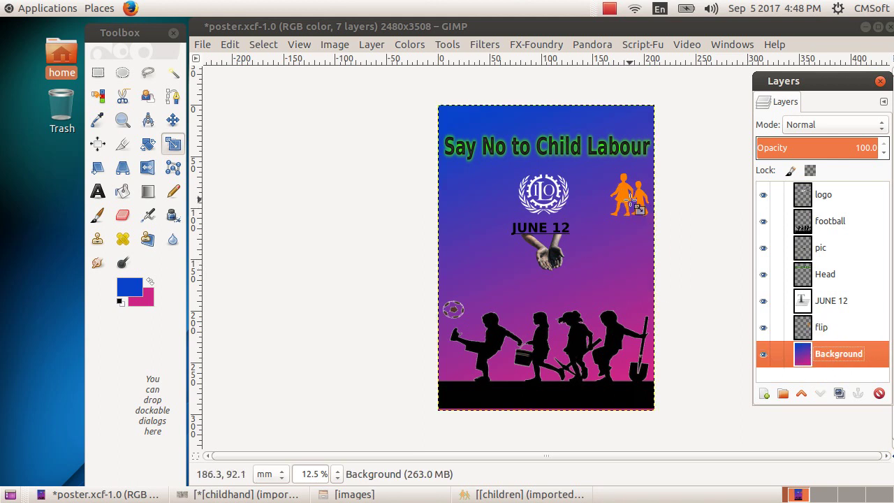
click(821, 332)
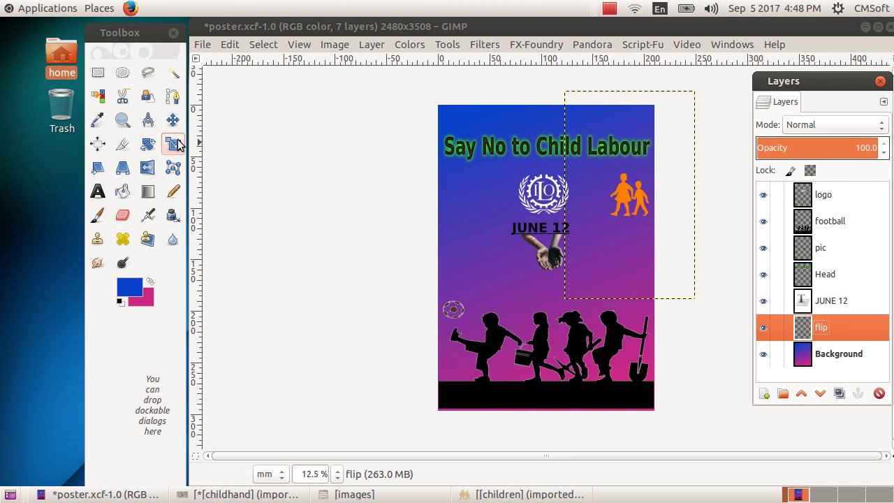
click(146, 170)
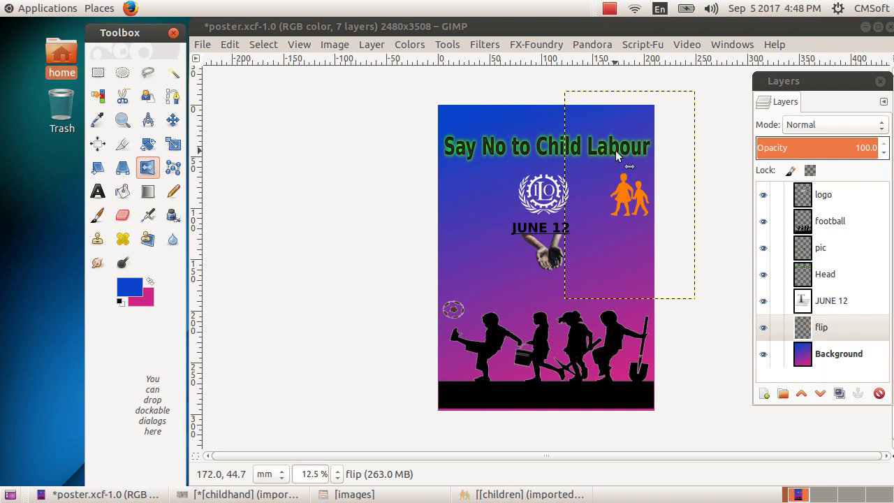
click(173, 123)
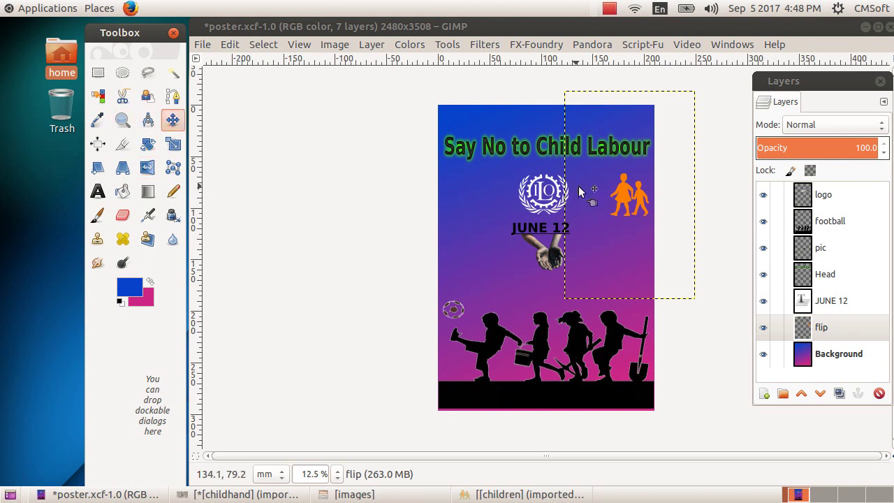
Duplicate the flip layer as 'flip copy' and enlarge the Layers dock to show every layer
click(845, 351)
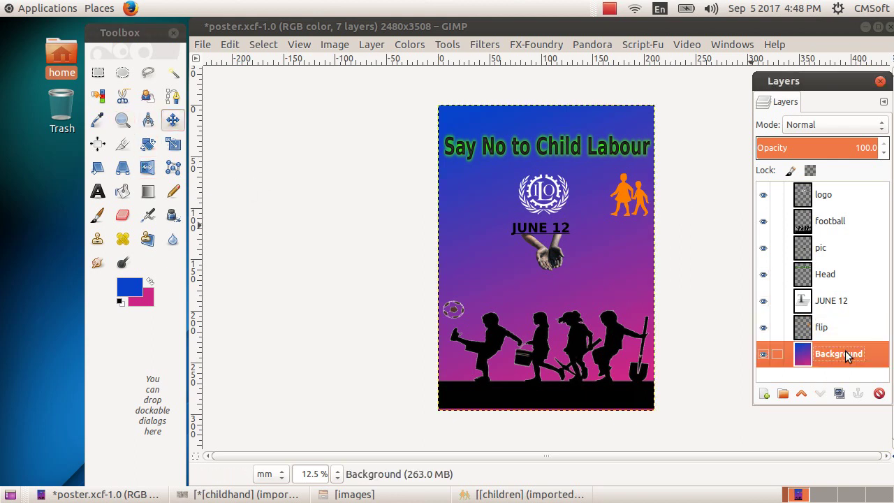
click(848, 328)
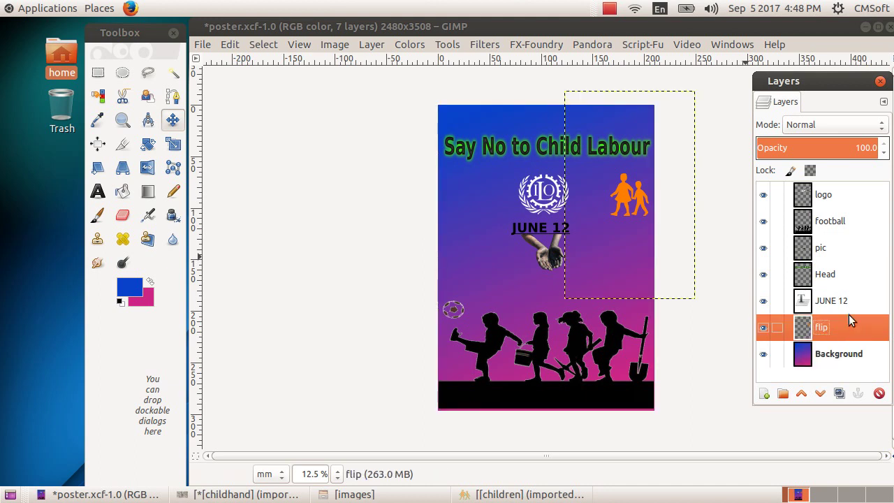
click(839, 396)
drag(823, 81, 812, 73)
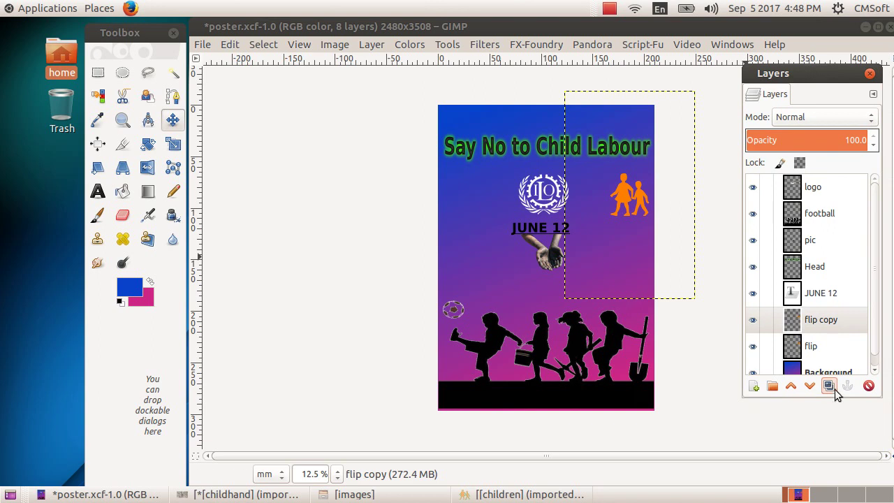
drag(817, 395, 828, 423)
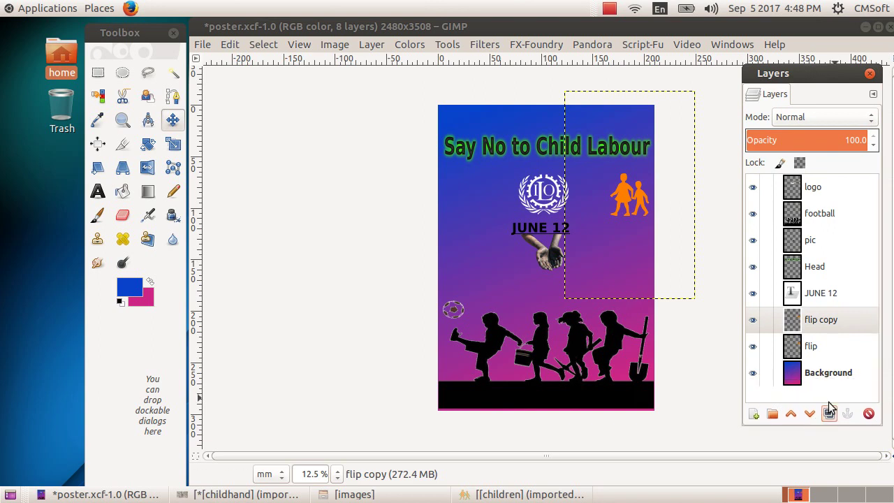
click(833, 349)
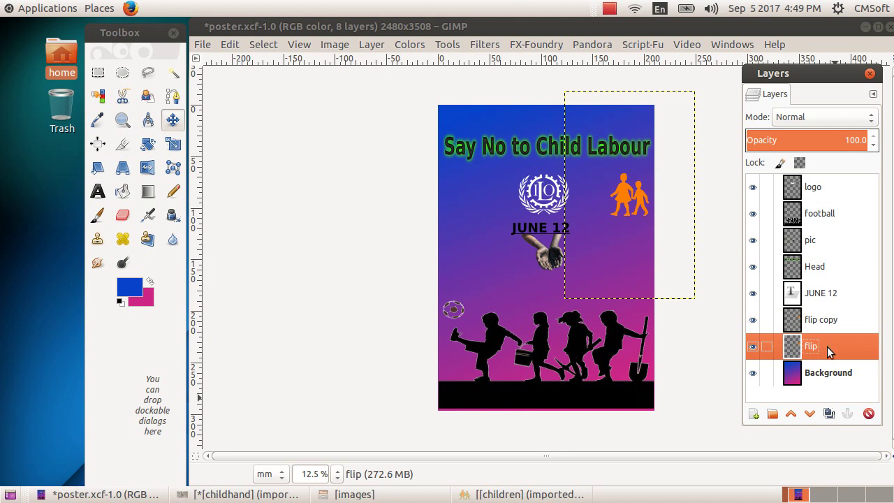
click(824, 323)
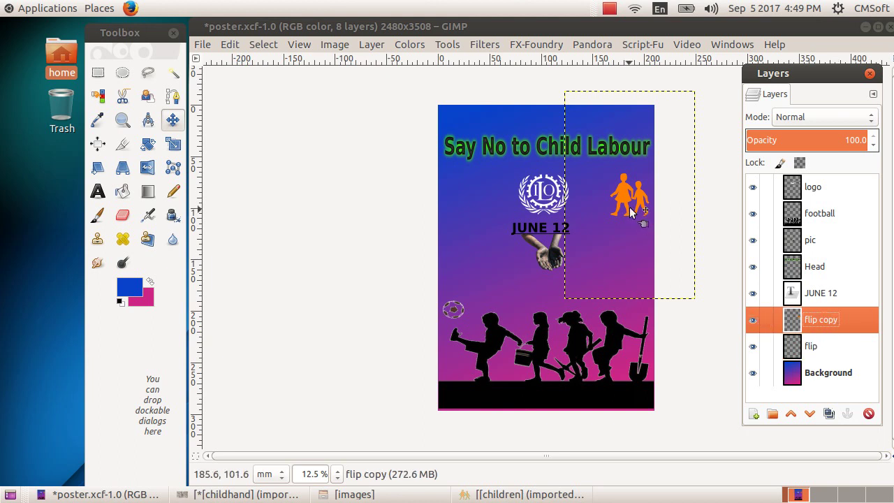
Move flip copy to the upper left and flip it horizontally to face the right-hand figures
drag(632, 204, 468, 202)
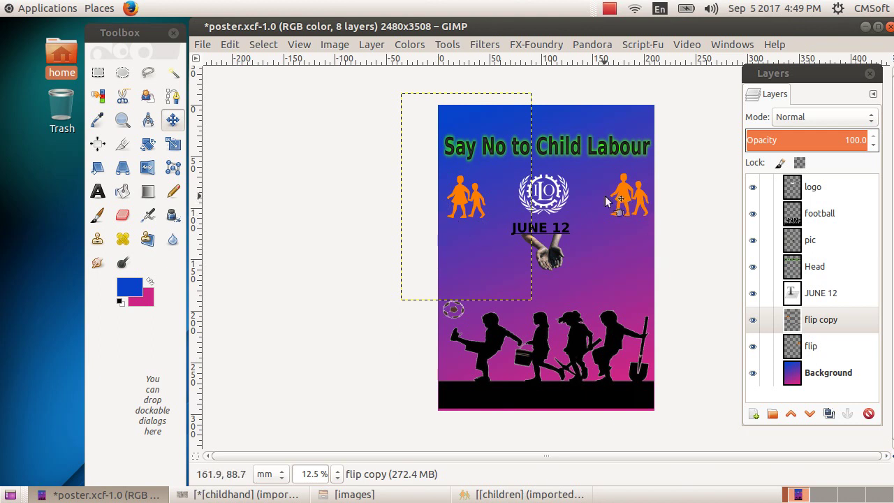
click(829, 325)
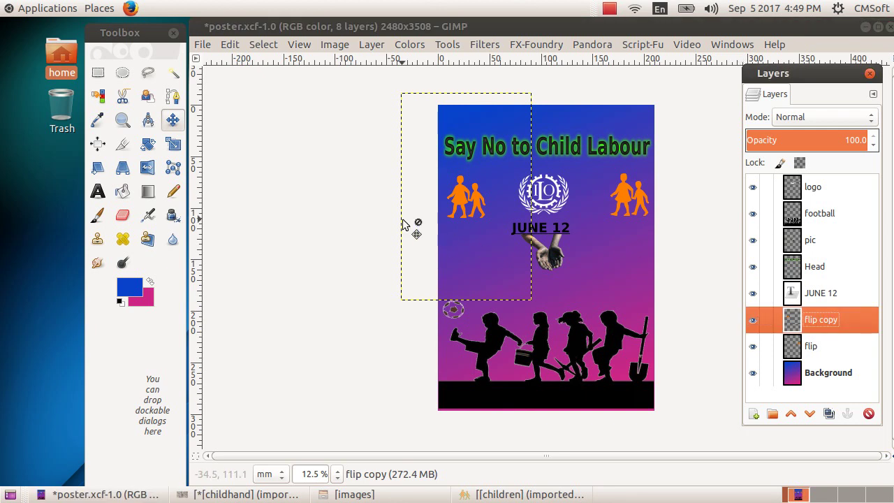
click(154, 175)
click(472, 208)
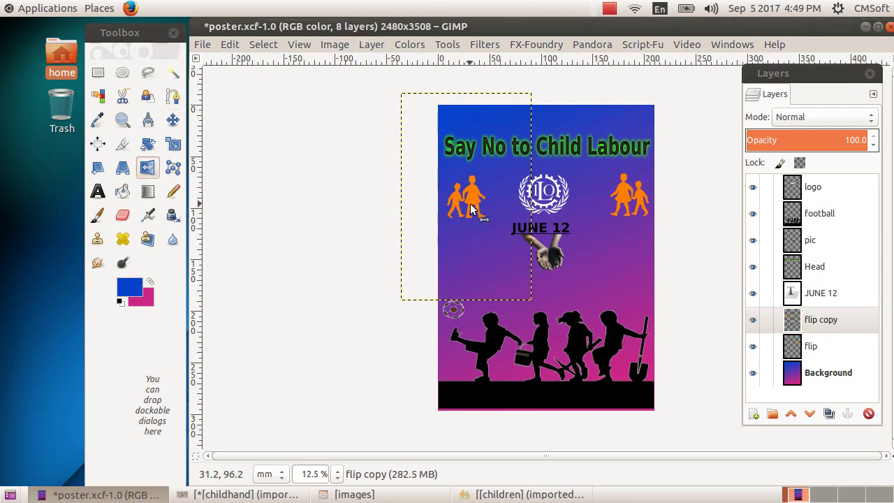
click(828, 374)
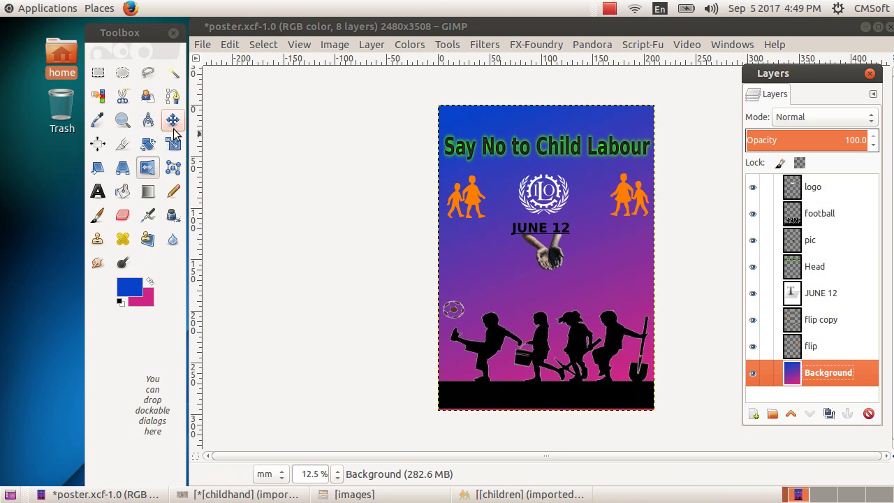
click(173, 120)
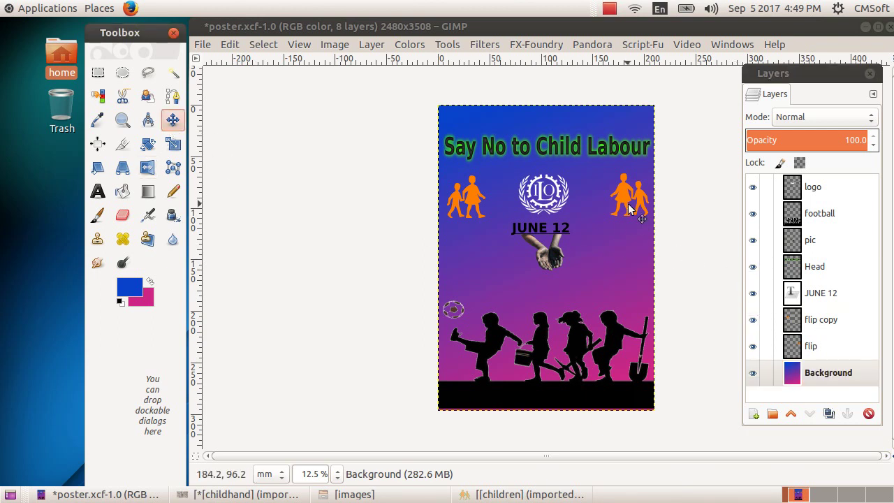